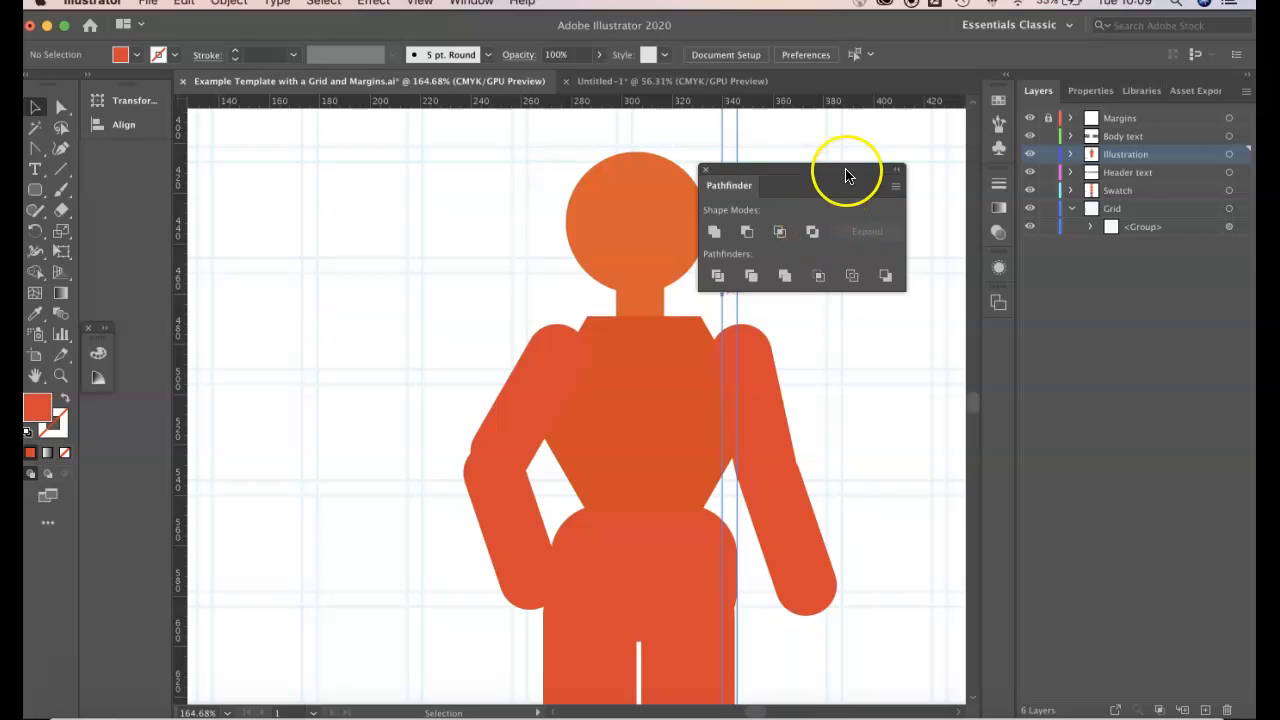
Step: Select the hexagonal torso and the rounded hip shape together and align their horizontal centres
left_click_drag(849, 171, 910, 146)
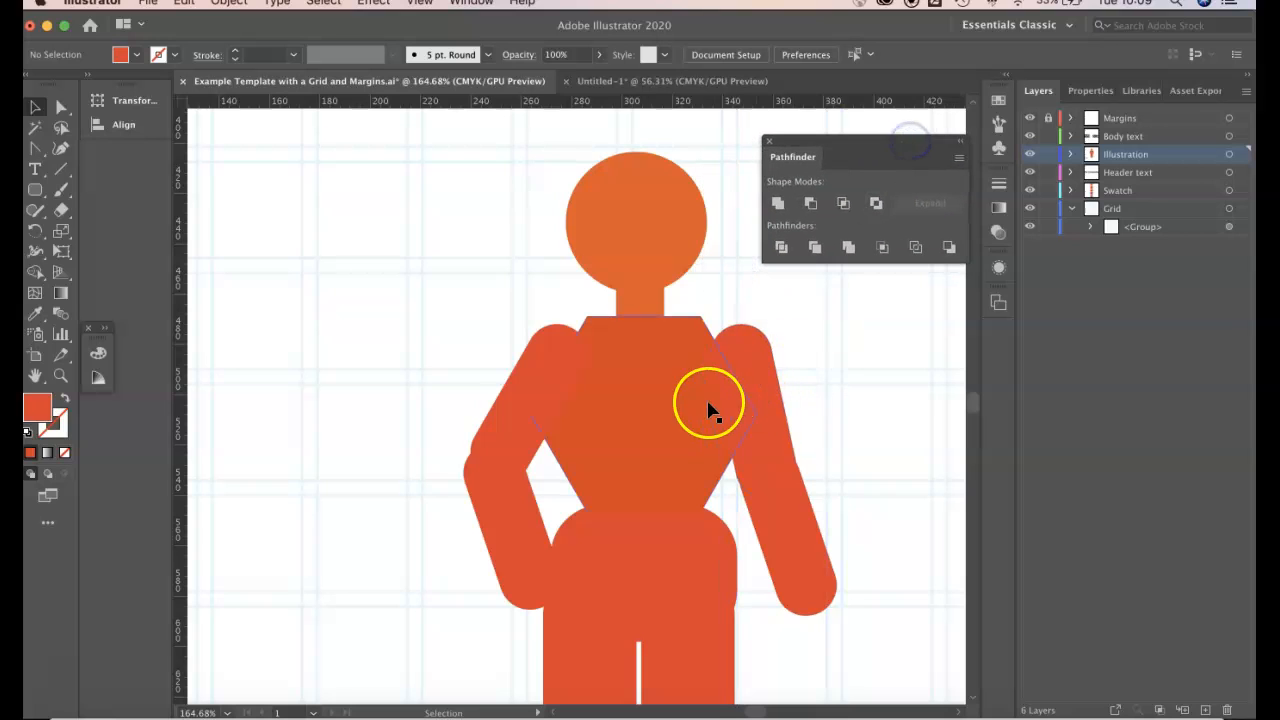
left_click(640, 422)
left_click(646, 551)
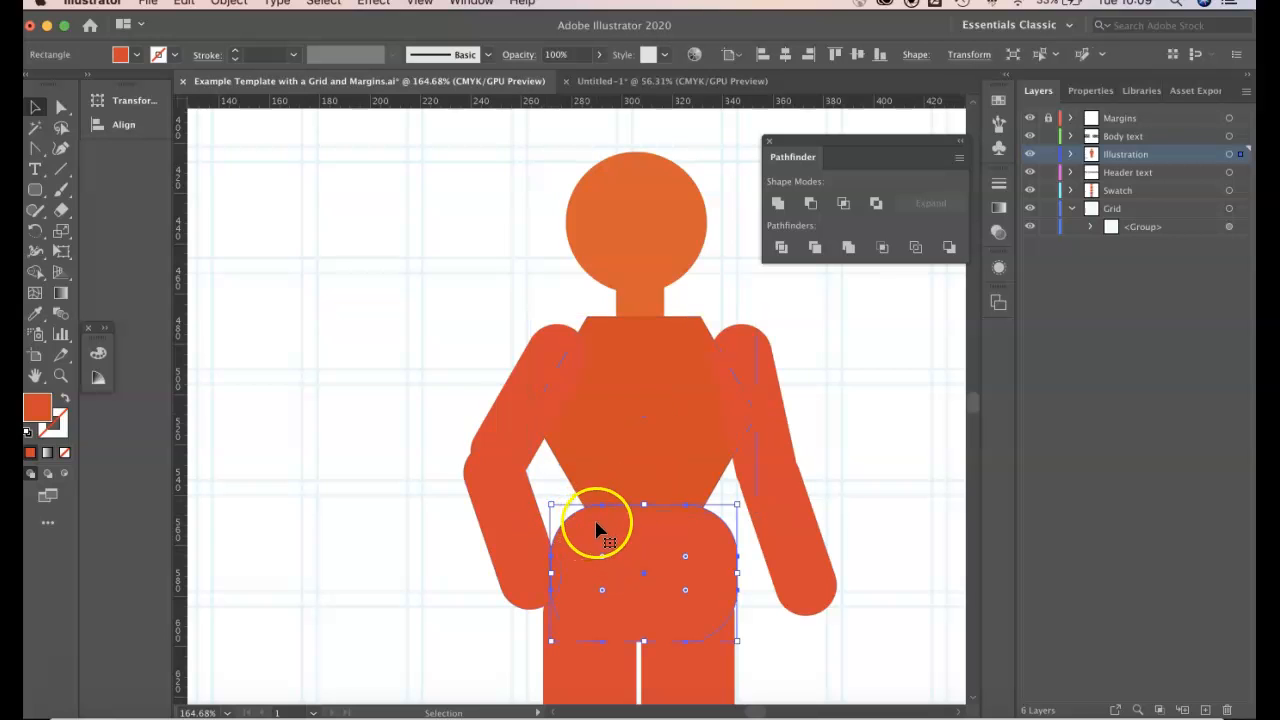
left_click(645, 428, "shift")
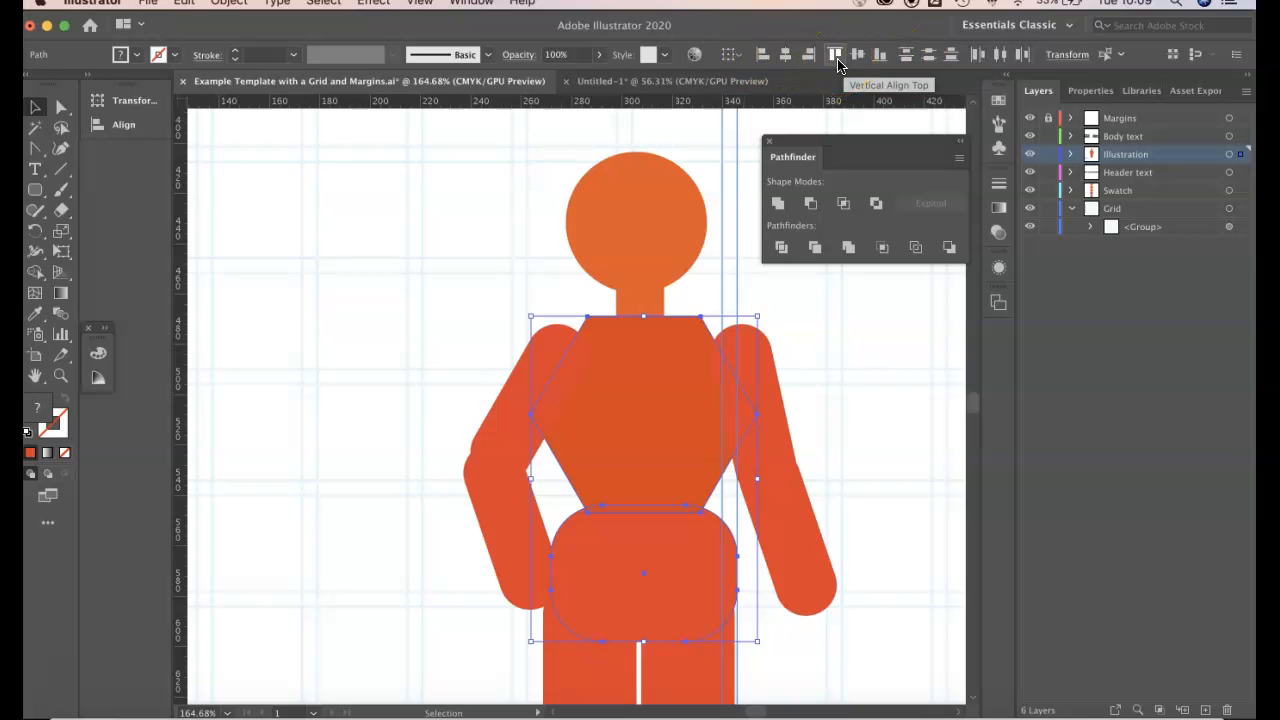
left_click(787, 55)
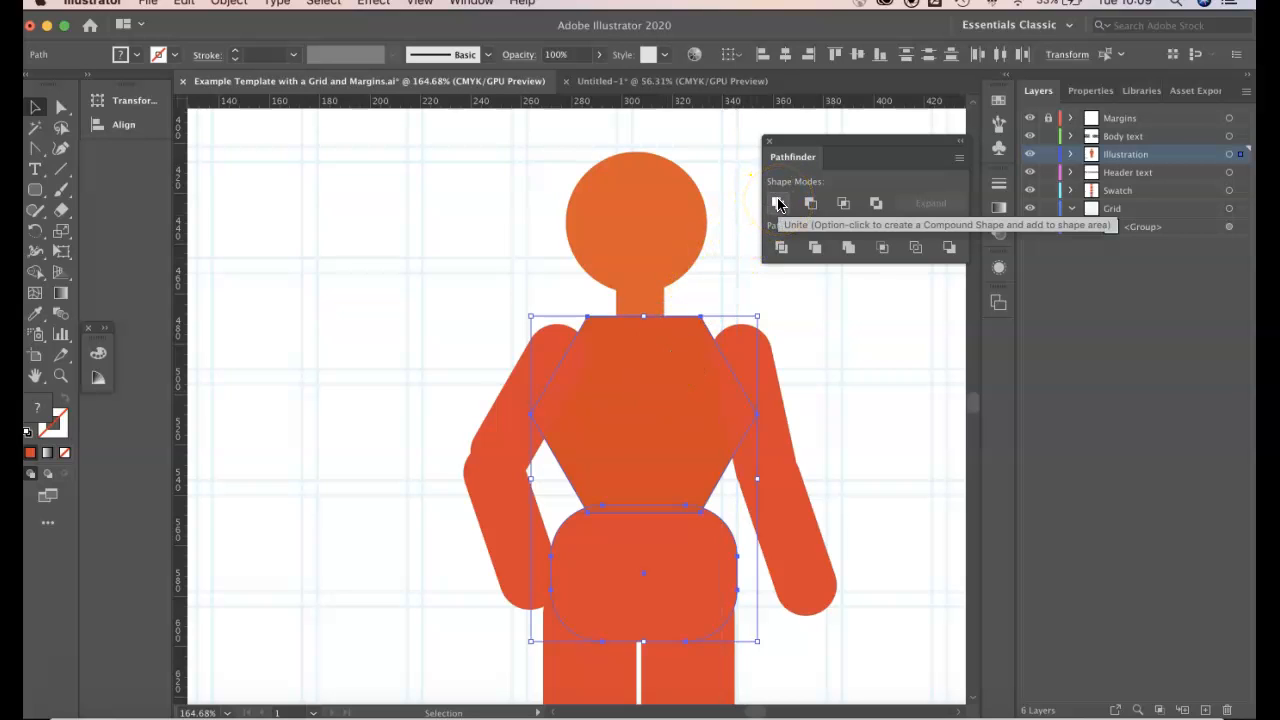
Step: Hide the Pathfinder controls and bring them back on screen
left_click(471, 3)
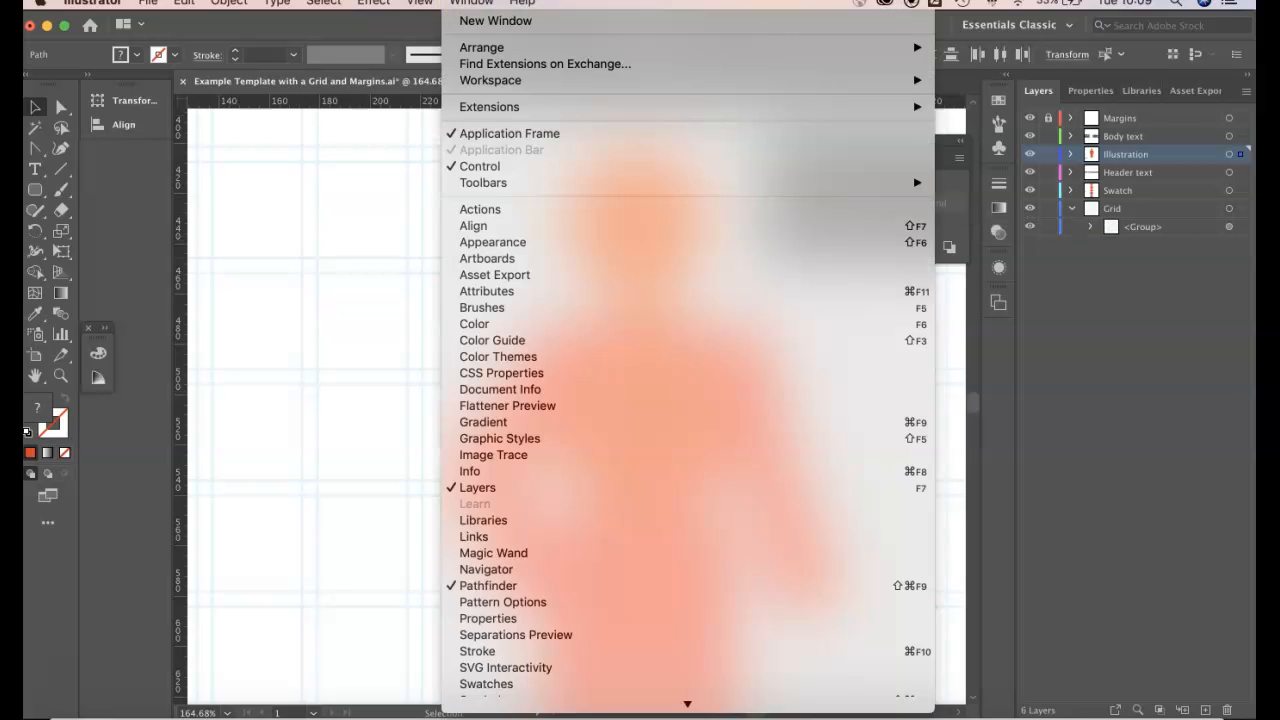
left_click(500, 585)
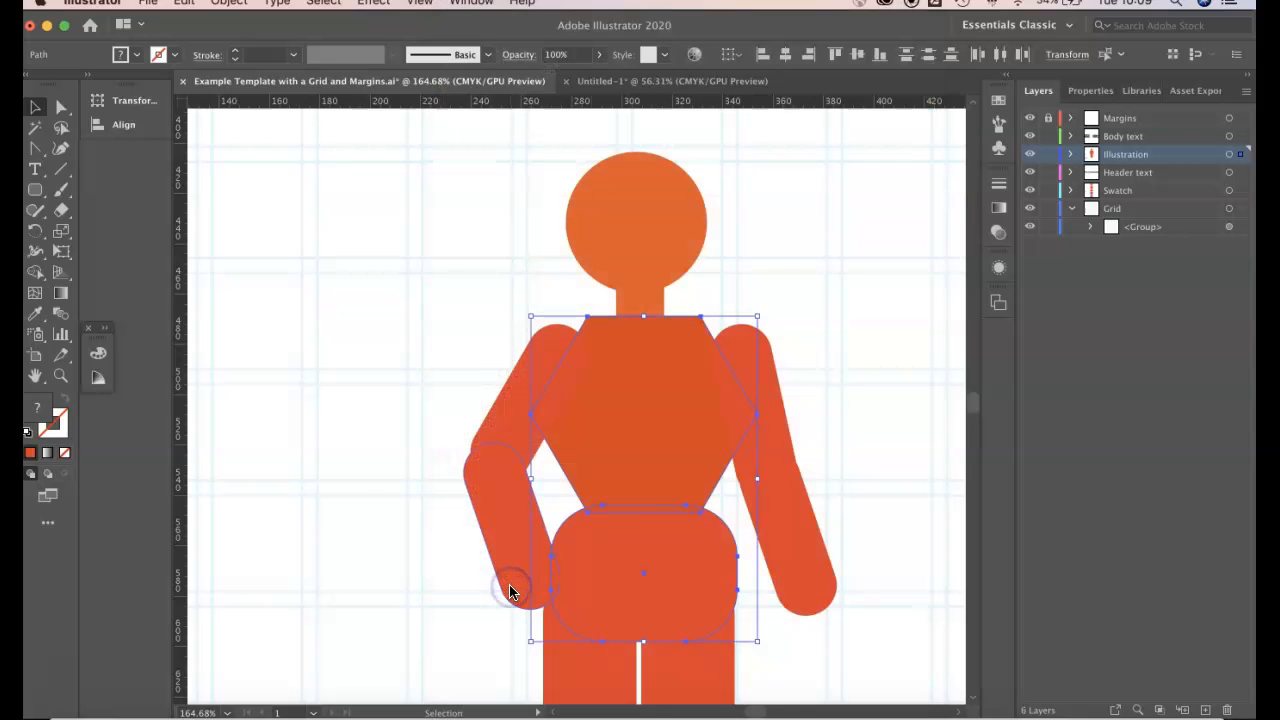
left_click(471, 3)
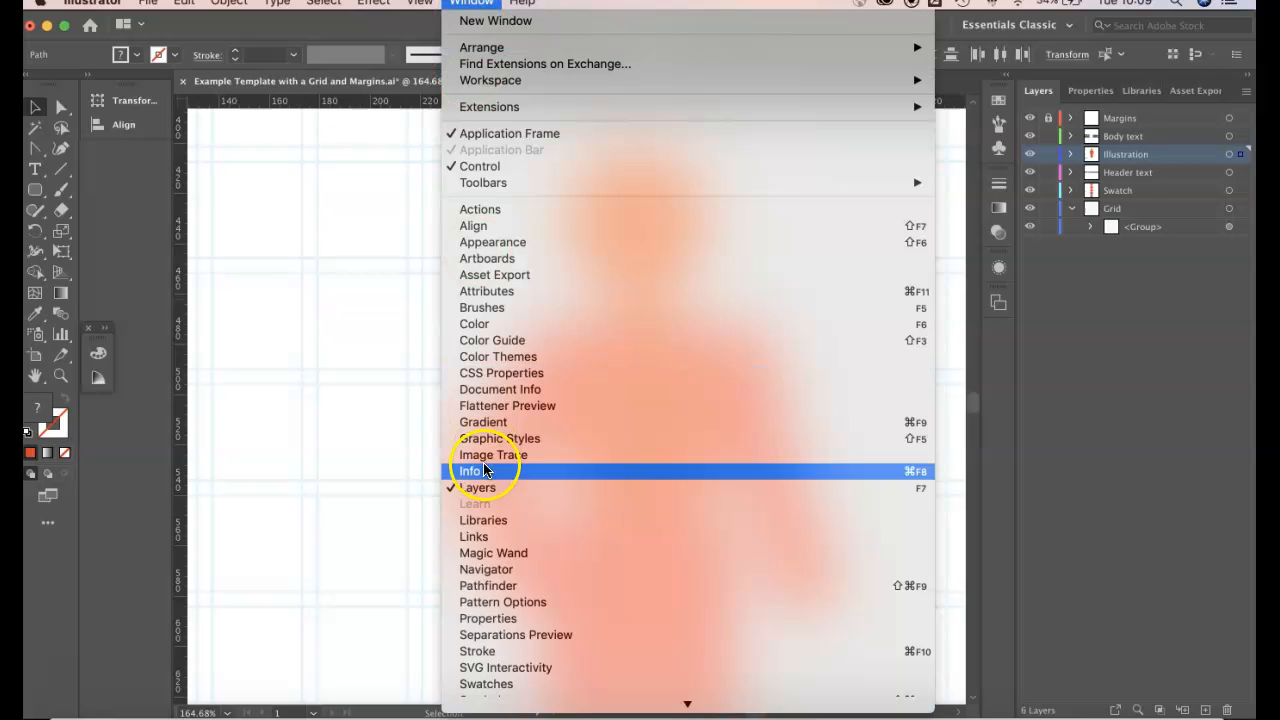
left_click(486, 586)
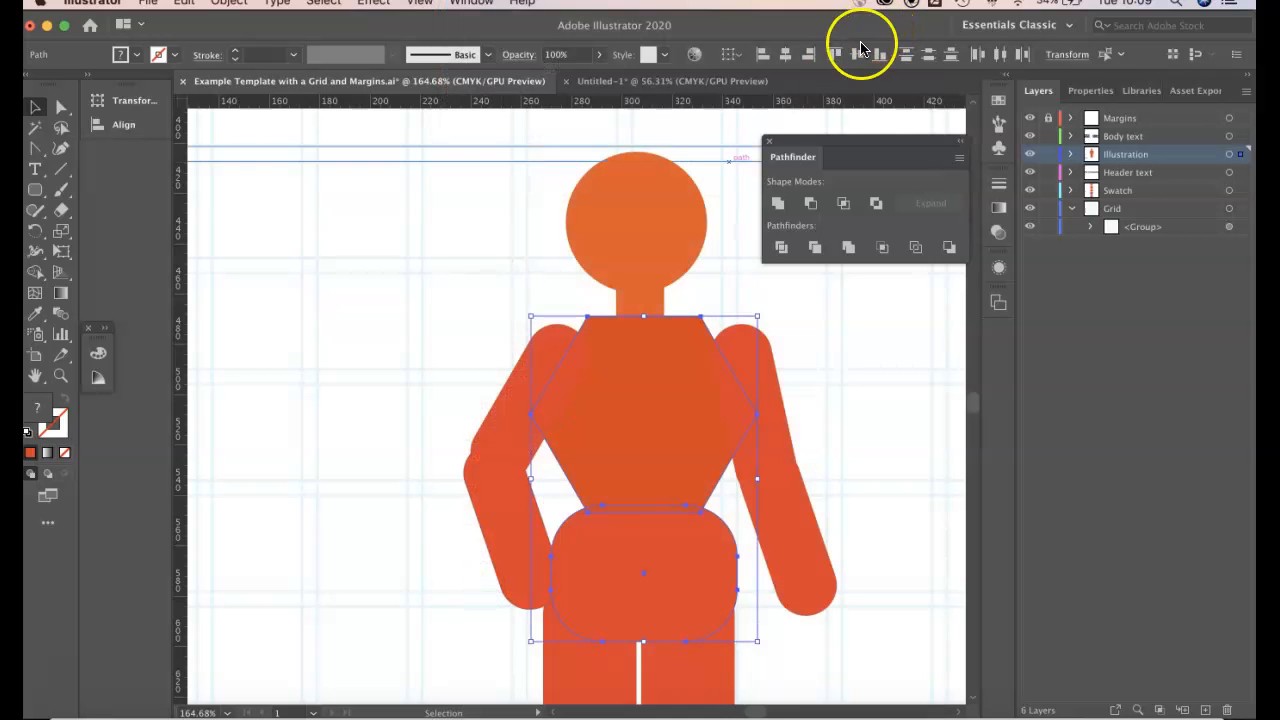
Step: Dock Pathfinder beside Layers and unite the selected torso and hip shapes into a single shape
left_click_drag(863, 146, 1217, 94)
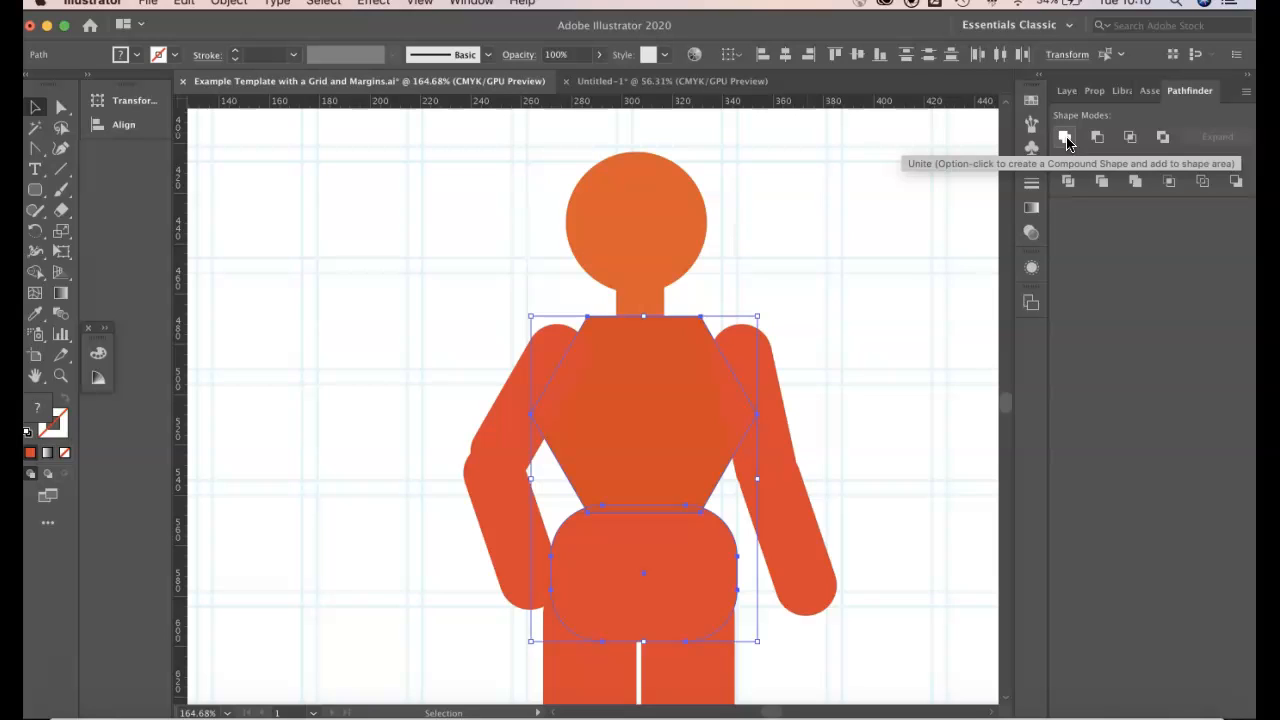
left_click(1066, 138)
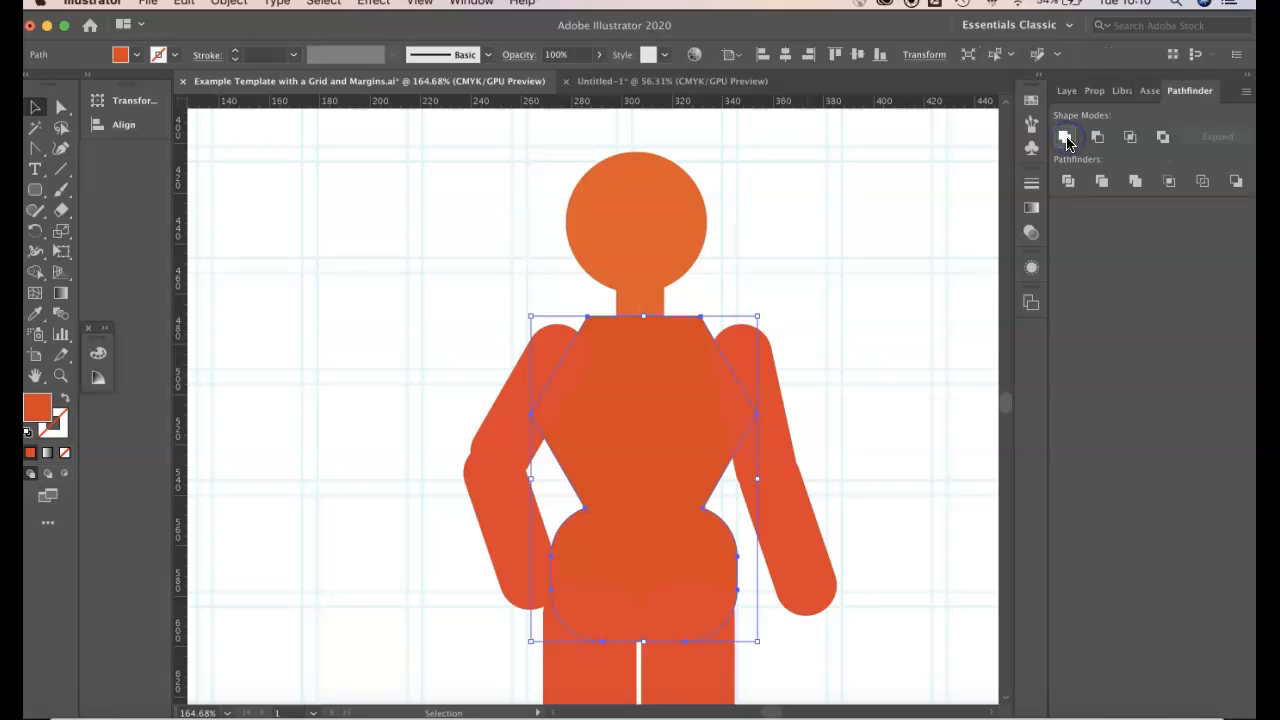
Step: Isolate the united body shape and move its left and right chest anchor points inward to narrow the torso
double_click(692, 441)
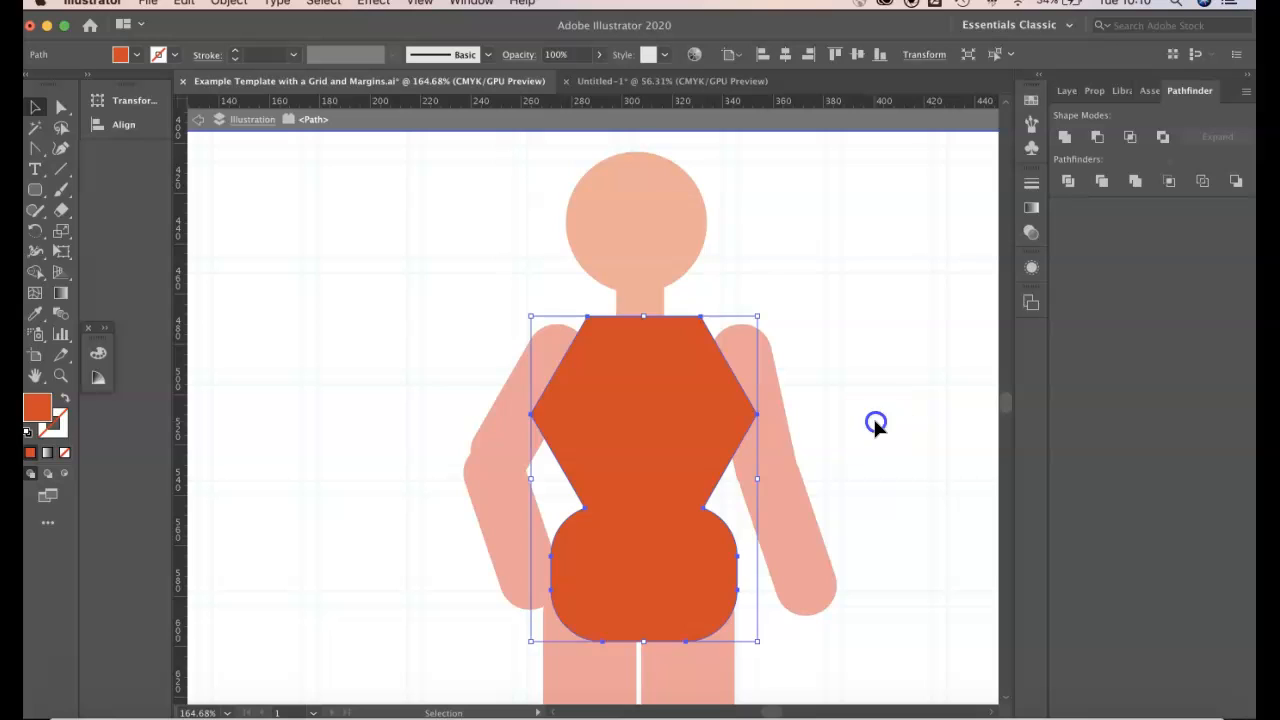
left_click(875, 424)
left_click(708, 428)
key("a")
left_click(530, 413)
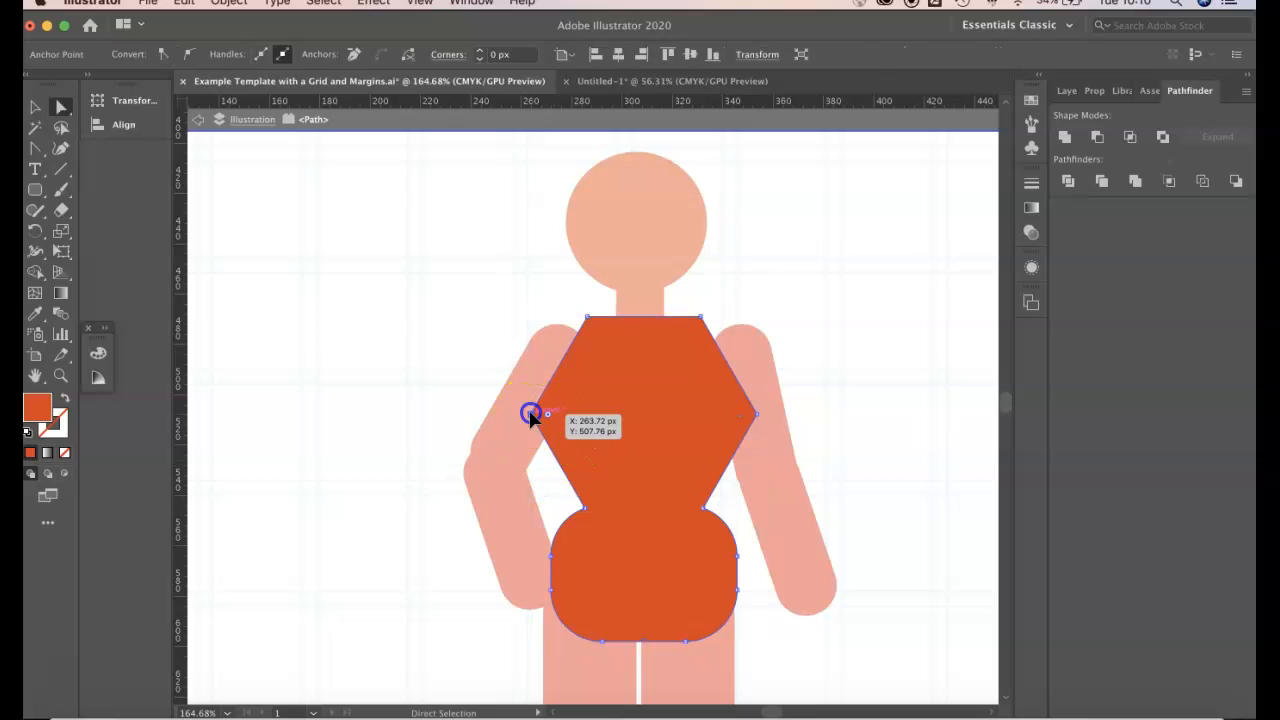
left_click_drag(533, 415, 548, 418)
left_click(757, 415)
left_click_drag(758, 418, 737, 413)
left_click(734, 401)
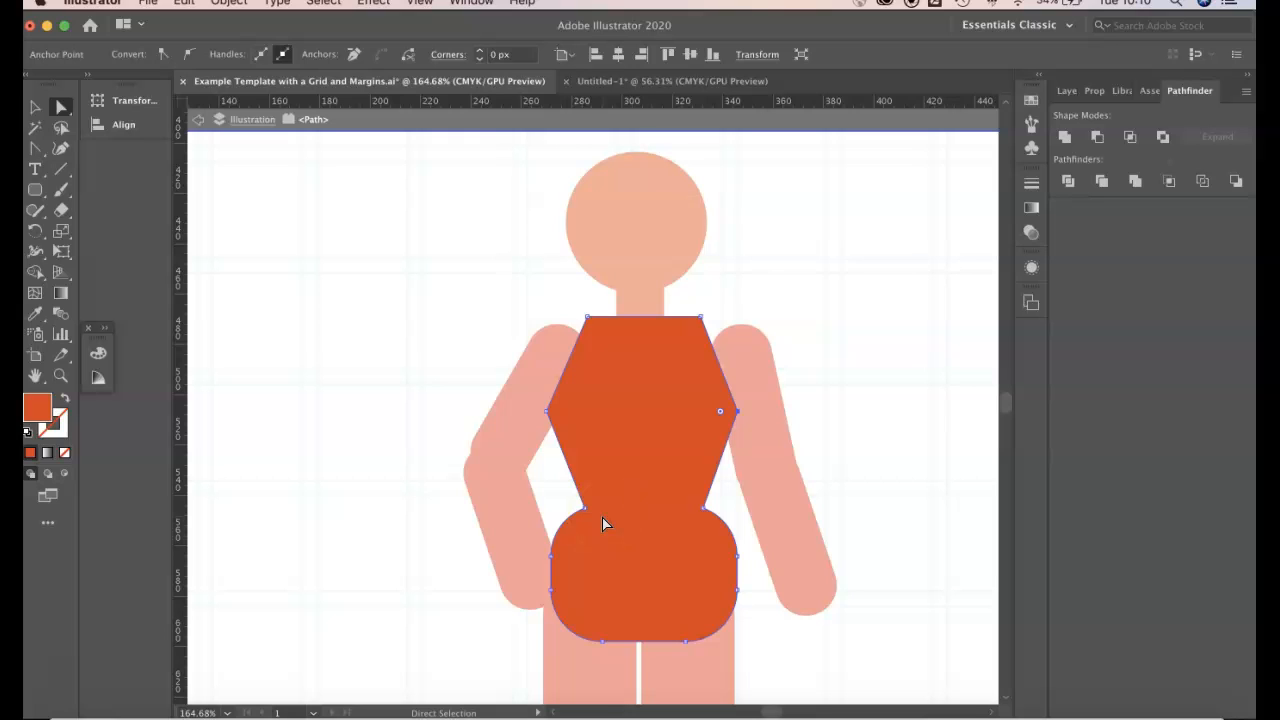
Step: Shift the left waist anchor point slightly up and outward and adjust its handle to straighten the curve into the hip
mouse_move(587, 513)
left_mouse_down()
mouse_move(571, 510)
mouse_move(585, 506)
left_mouse_up()
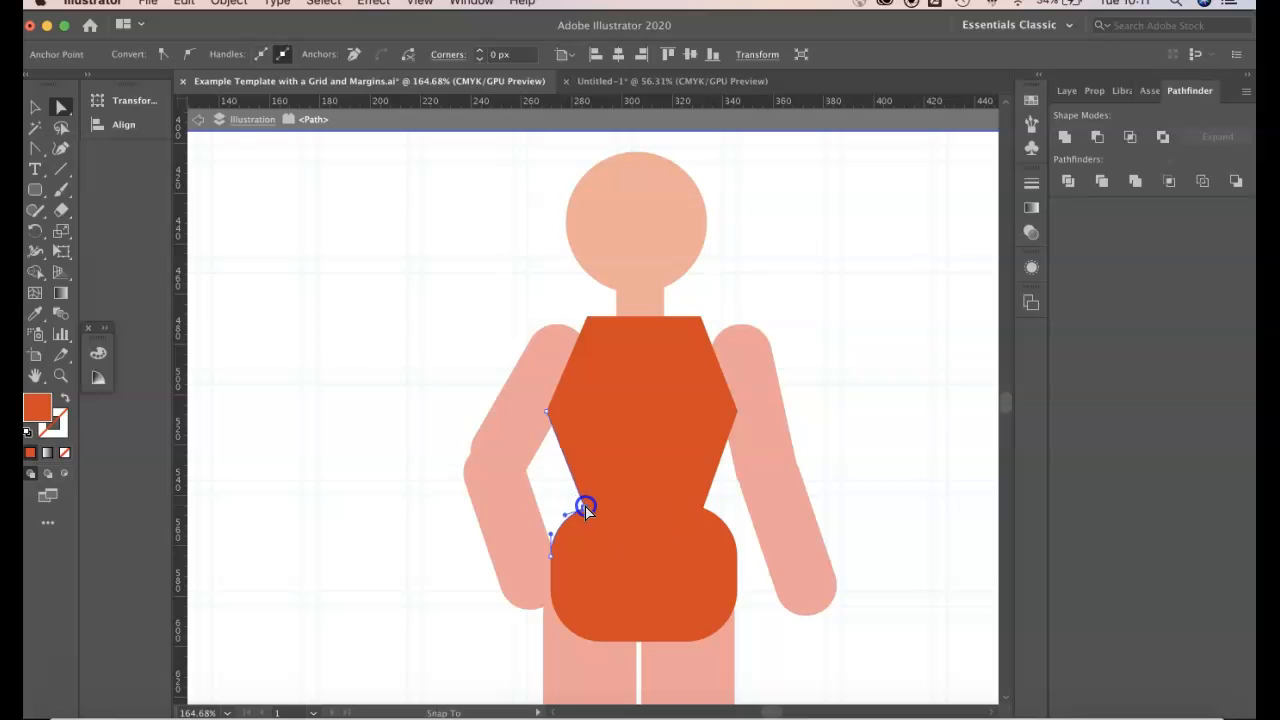
left_click(585, 505)
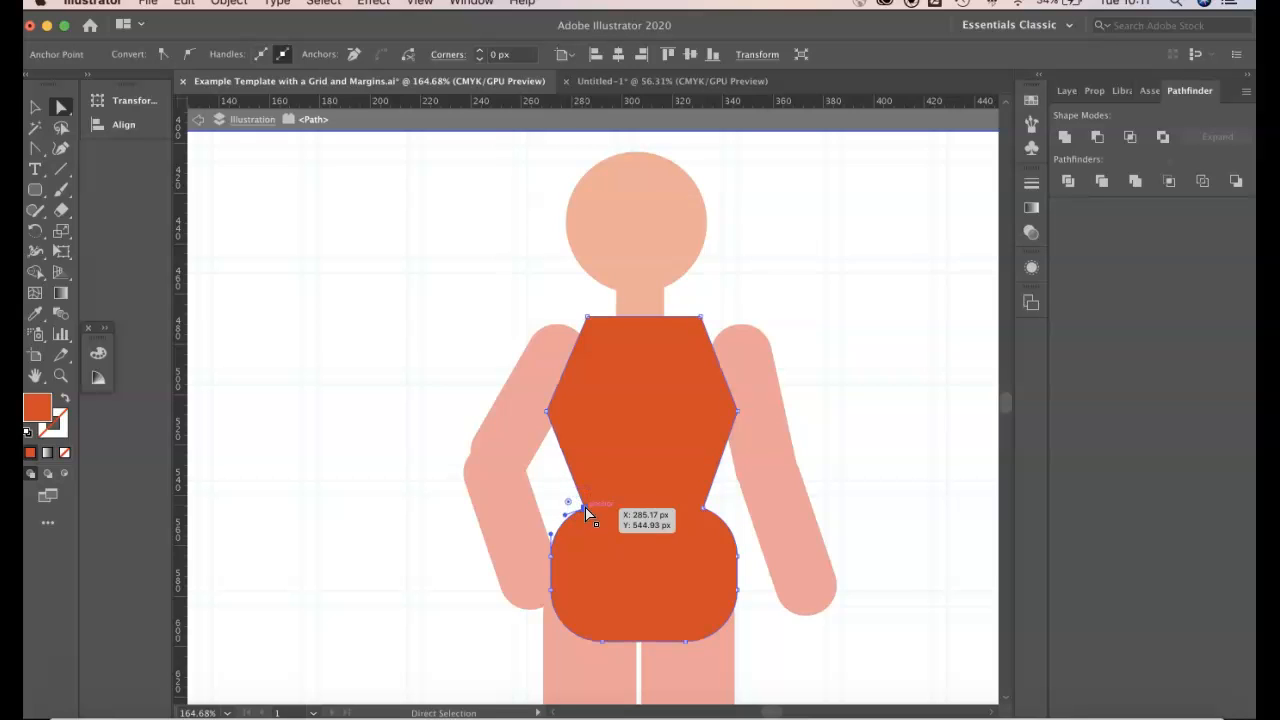
left_click(564, 516)
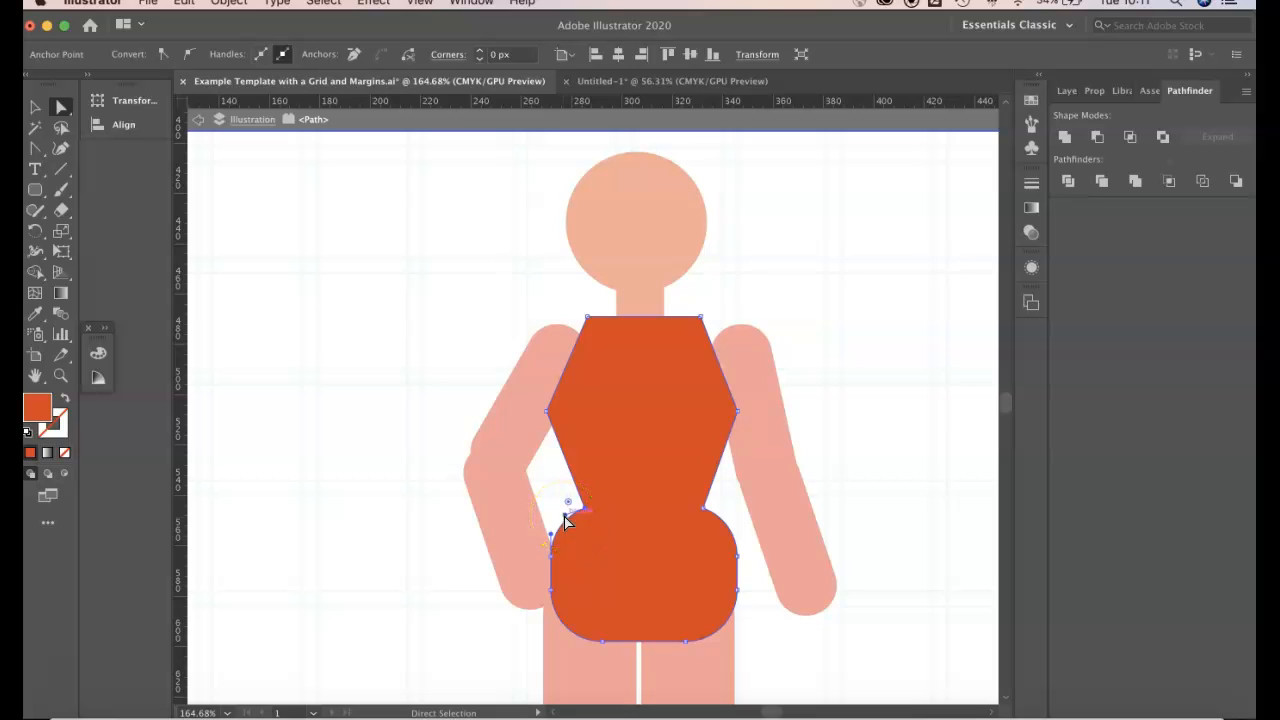
mouse_move(566, 520)
left_mouse_down()
mouse_move(578, 537)
mouse_move(563, 528)
mouse_move(590, 528)
mouse_move(552, 514)
mouse_move(583, 529)
mouse_move(494, 527)
mouse_move(462, 541)
mouse_move(570, 526)
mouse_move(560, 521)
mouse_move(580, 503)
mouse_move(565, 528)
left_mouse_up()
left_click(651, 423)
left_click(615, 425)
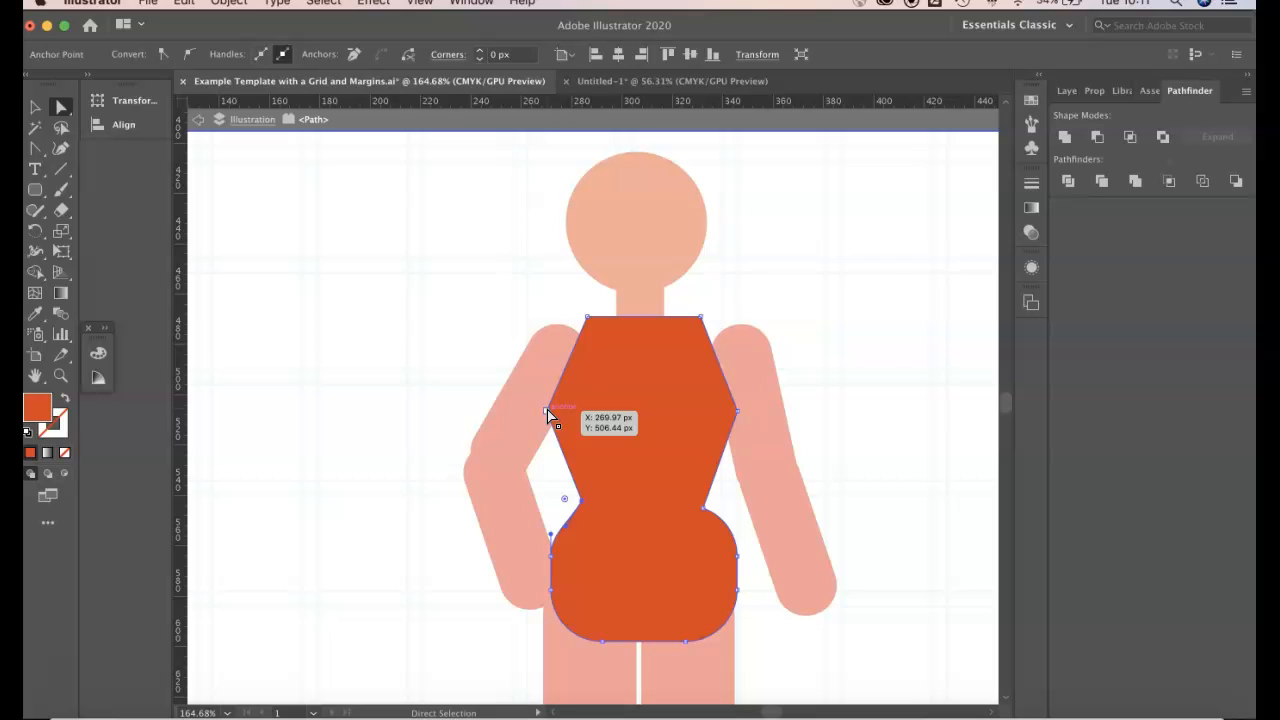
Step: Convert the left chest anchor into a smooth point with the Anchor Point tool, pulling vertical handles to round that side
left_click(547, 412)
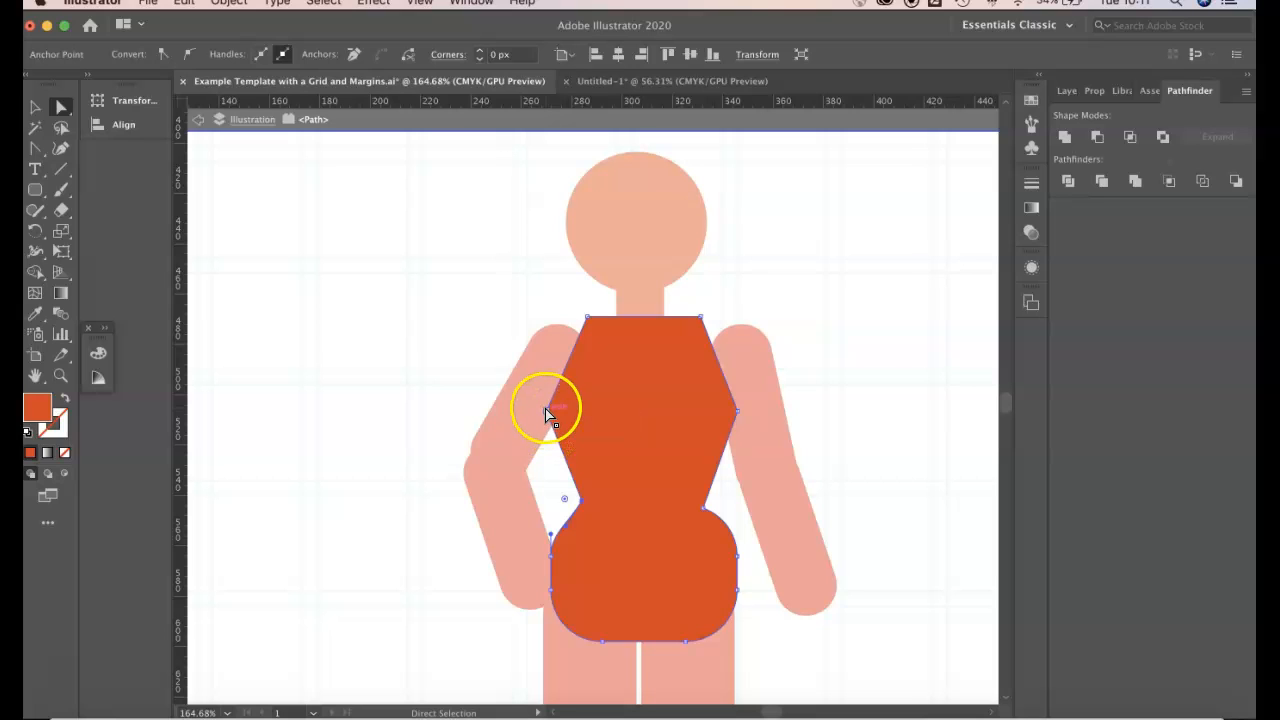
left_click(547, 411)
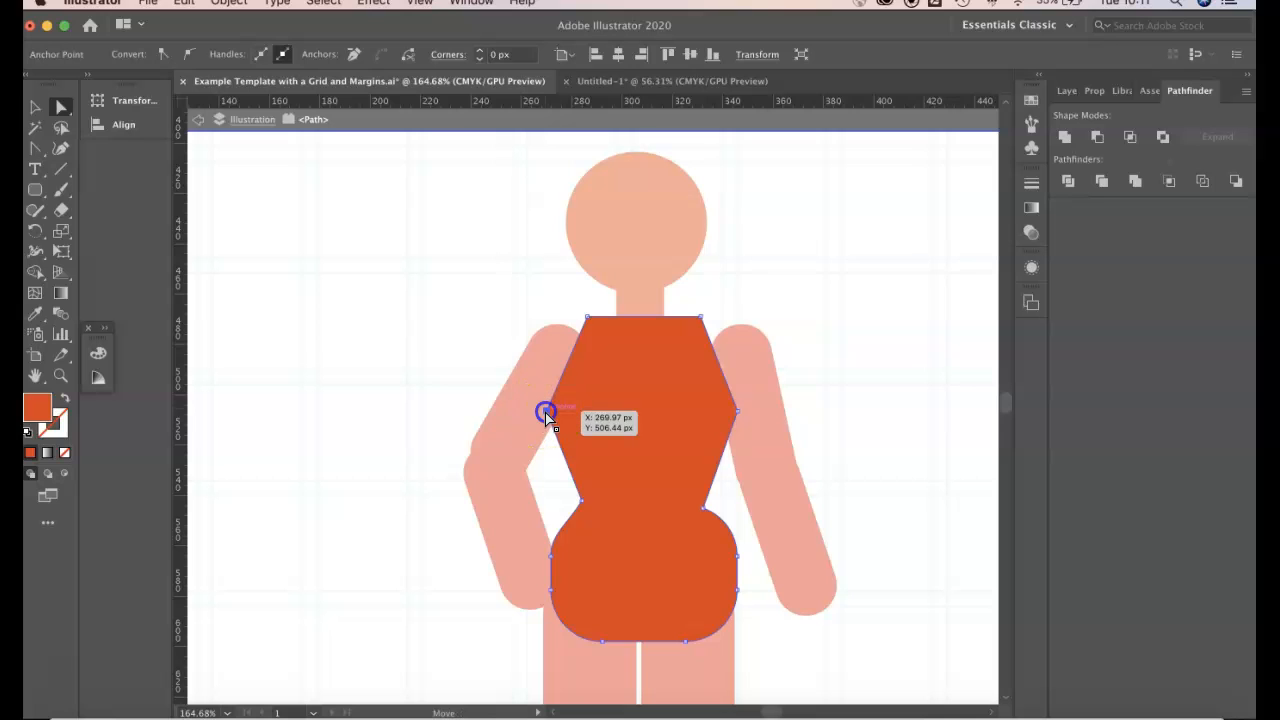
left_click(548, 414)
key("shift+c")
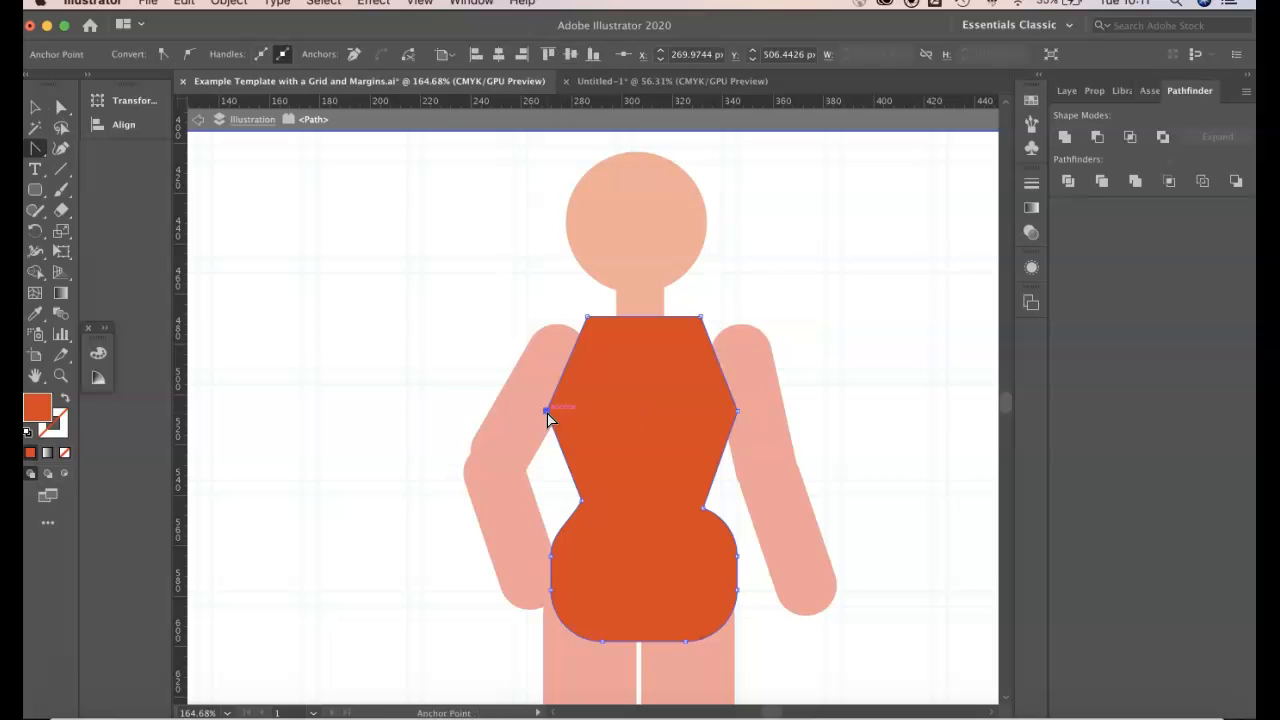
left_click_drag(546, 410, 549, 450)
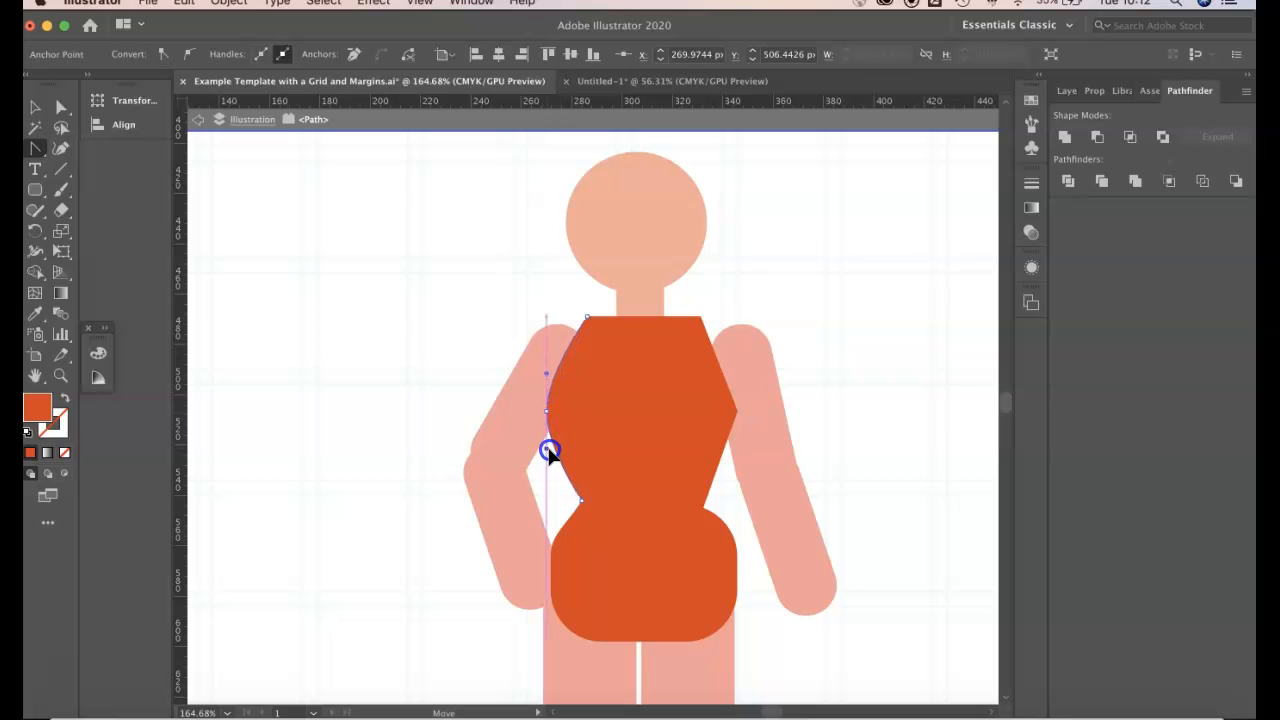
mouse_move(549, 451)
left_mouse_down()
mouse_move(534, 446)
mouse_move(555, 458)
mouse_move(549, 438)
mouse_move(545, 450)
left_mouse_up()
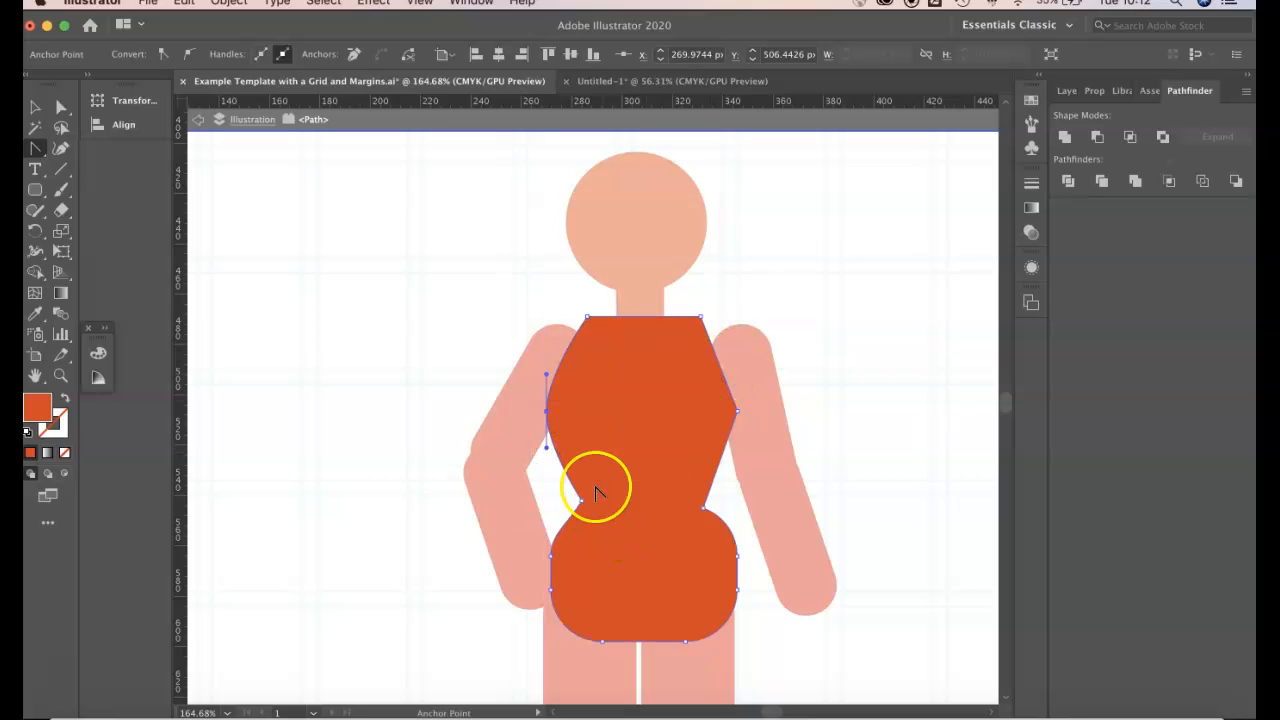